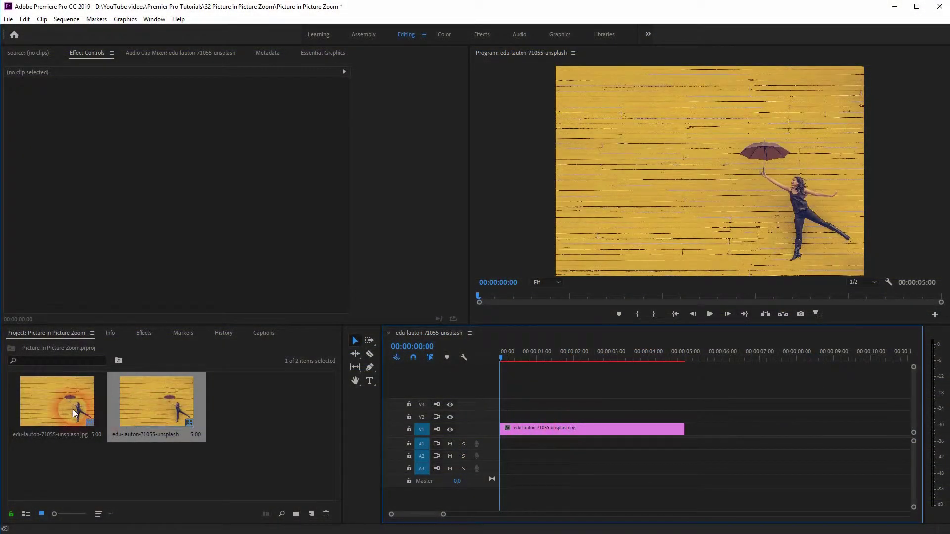
# Drop a copy of the umbrella photo on V2 above the V1 clip, hide V2, and select V1.
pyautogui.moveTo(73, 408); pyautogui.dragTo(489, 418)
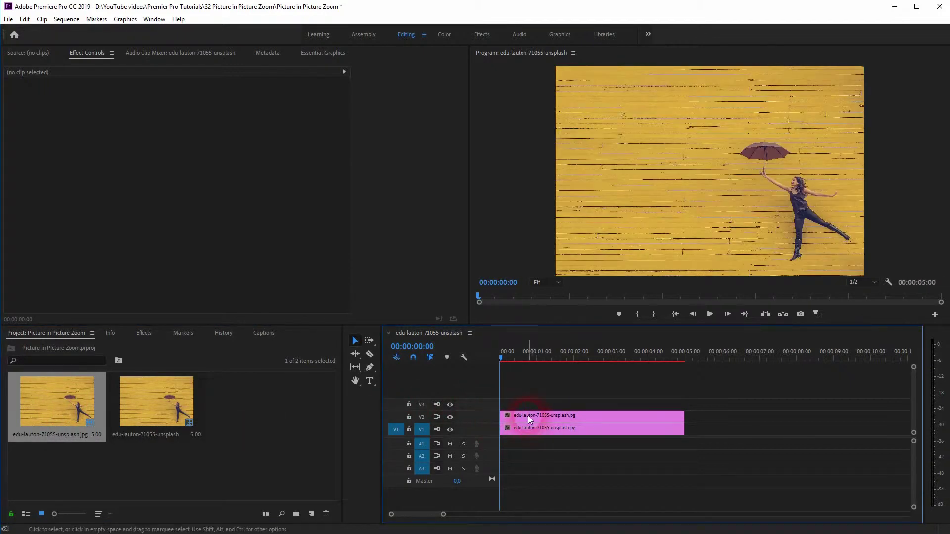
pyautogui.click(450, 417)
pyautogui.click(520, 430)
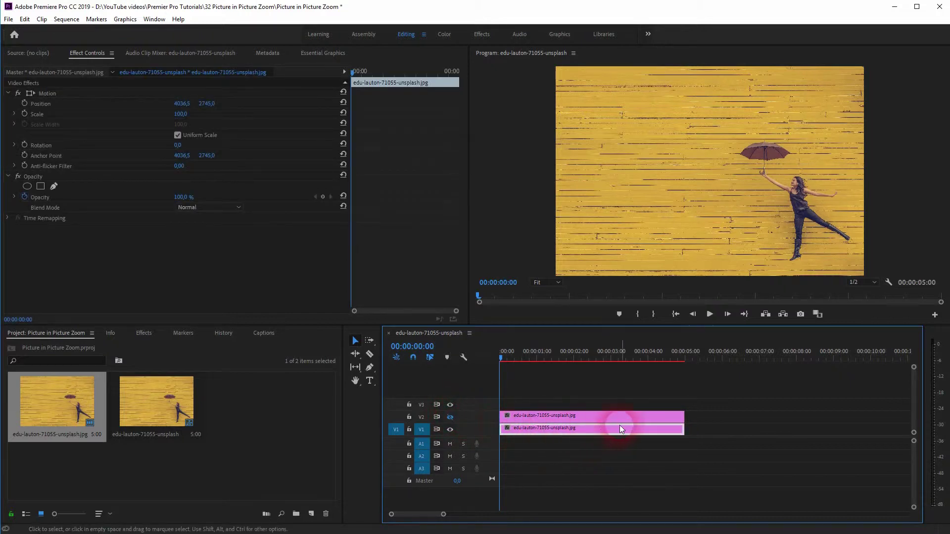
# Start an Opacity keyframe on the V1 photo at 00:00:01:00.
pyautogui.moveTo(501, 359); pyautogui.dragTo(538, 363)
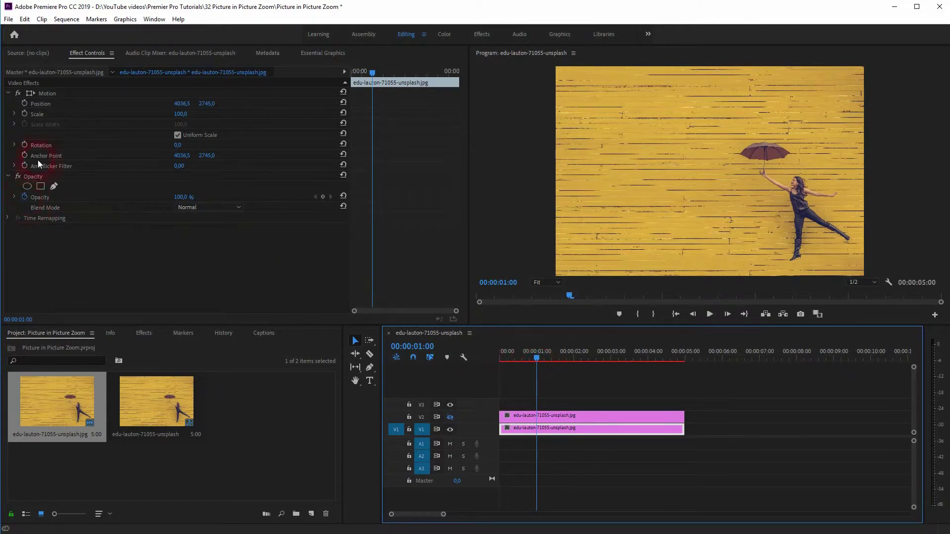
pyautogui.click(35, 176)
pyautogui.click(44, 196)
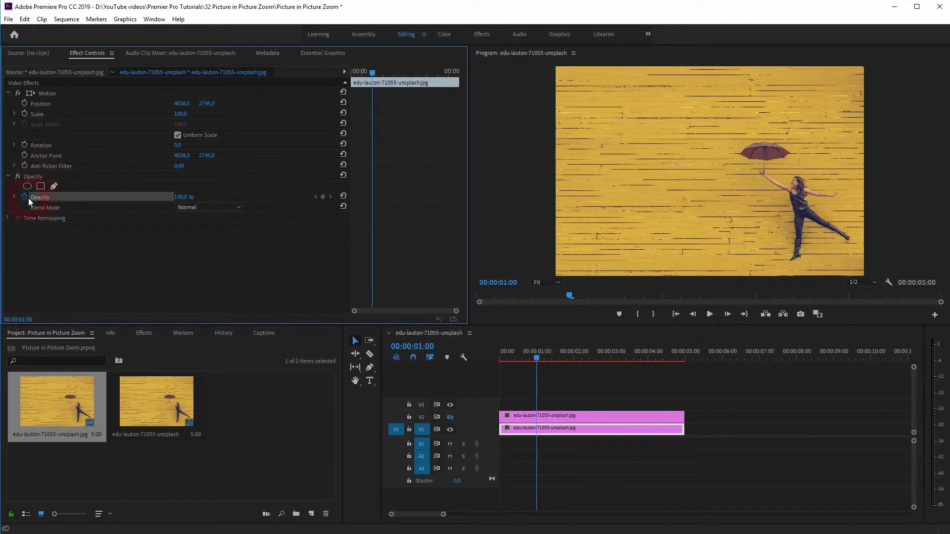
pyautogui.click(24, 197)
pyautogui.click(172, 198)
# Add a second Opacity keyframe at 00:00:04:10 set to 30%.
pyautogui.moveTo(534, 357); pyautogui.dragTo(663, 365)
pyautogui.click(322, 196)
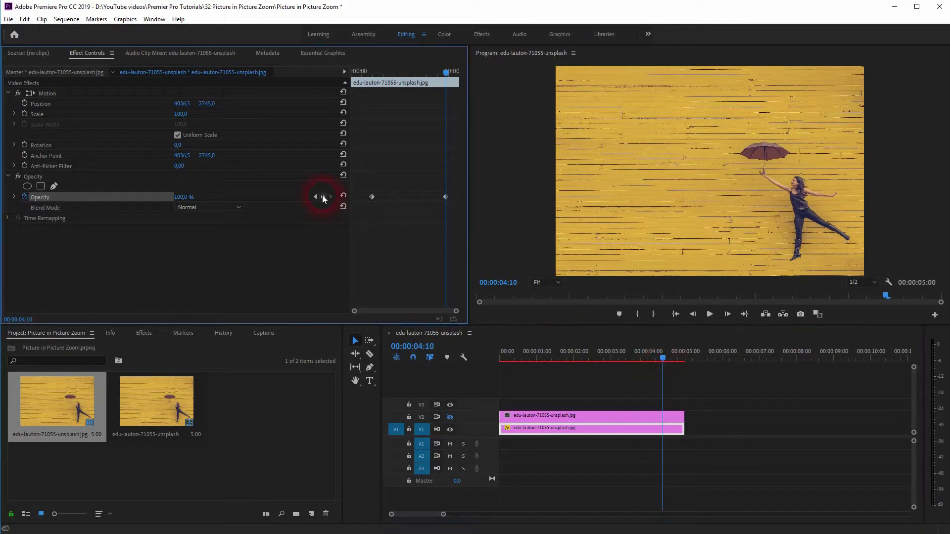
pyautogui.click(185, 197)
pyautogui.write('50')
pyautogui.press('Return')
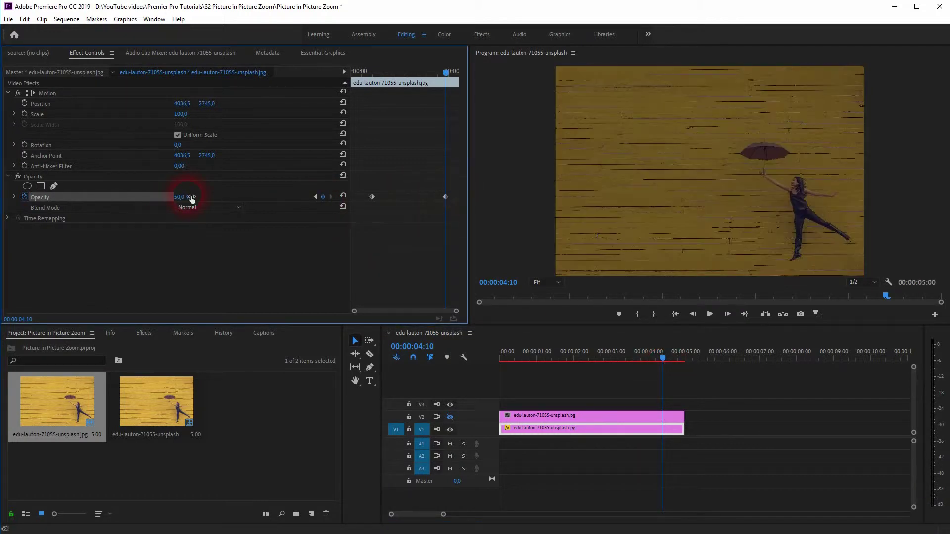
pyautogui.click(191, 198)
pyautogui.write('30')
pyautogui.press('Return')
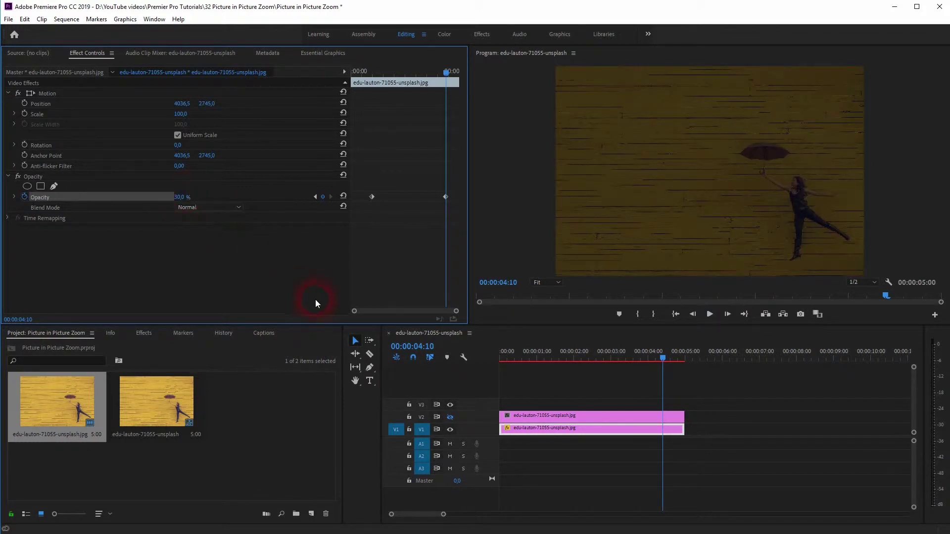
# Preview the fade, then make track V2 visible again and select the V2 copy.
pyautogui.moveTo(446, 72); pyautogui.dragTo(347, 88)
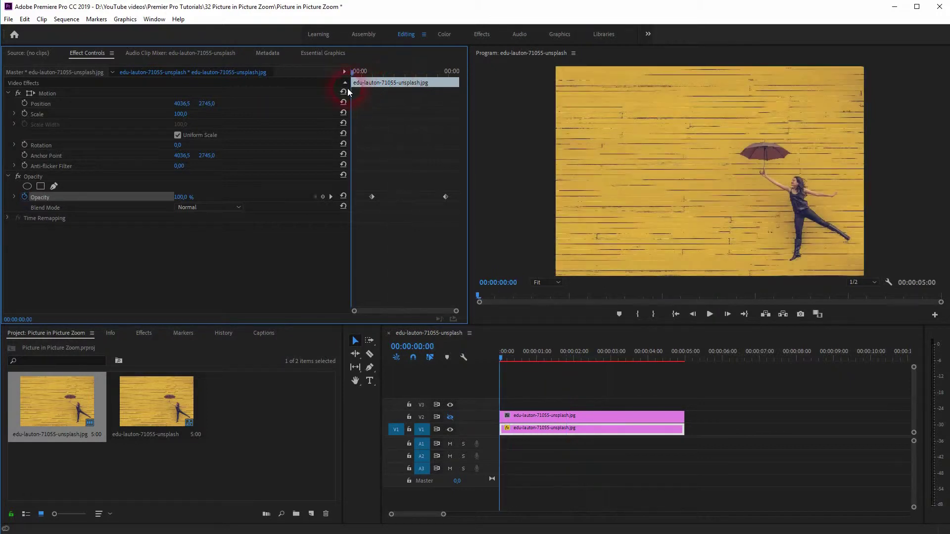
pyautogui.click(501, 356)
pyautogui.press('space')
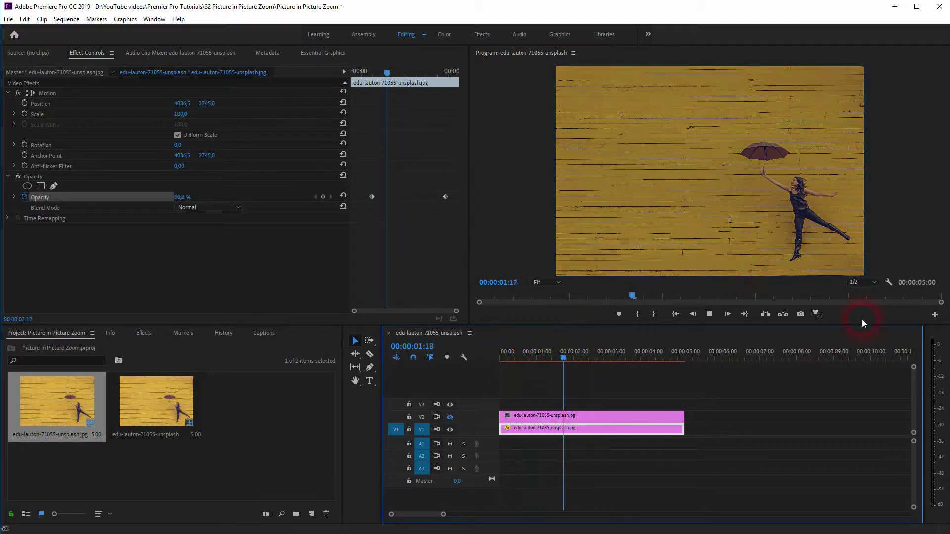
pyautogui.click(607, 367)
pyautogui.moveTo(604, 361); pyautogui.dragTo(477, 378)
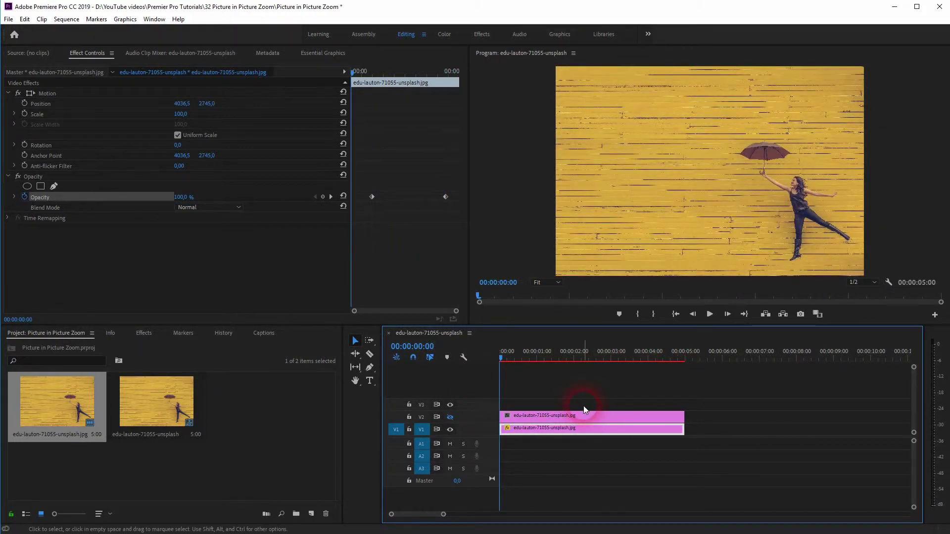
pyautogui.click(331, 197)
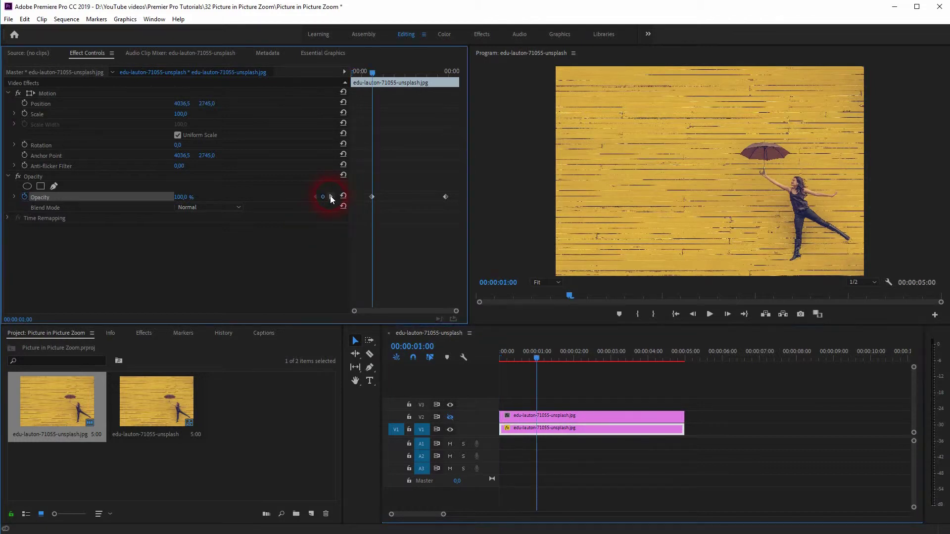
pyautogui.click(450, 419)
pyautogui.click(532, 415)
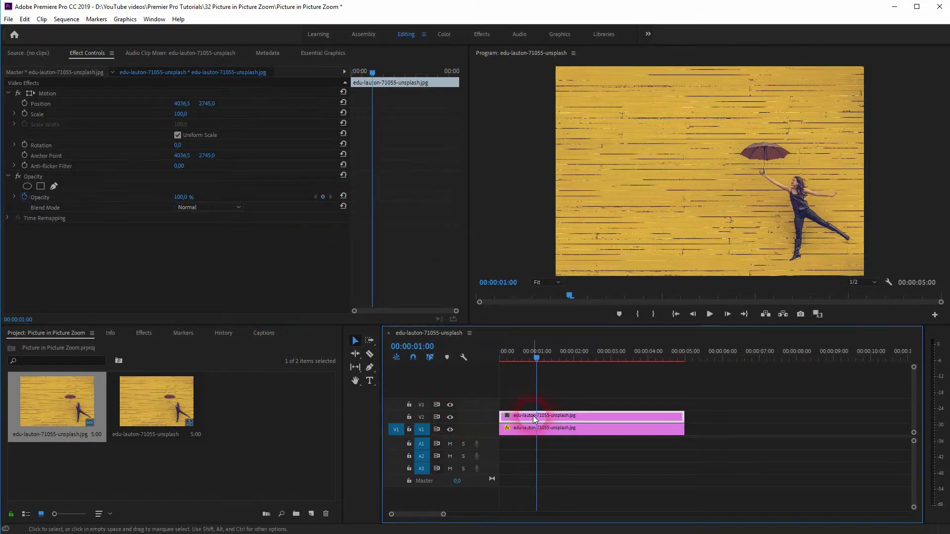
# Add Position keyframes to the V2 copy at 00:00:01:00 and 00:00:04:10, then return to the start.
pyautogui.click(141, 150)
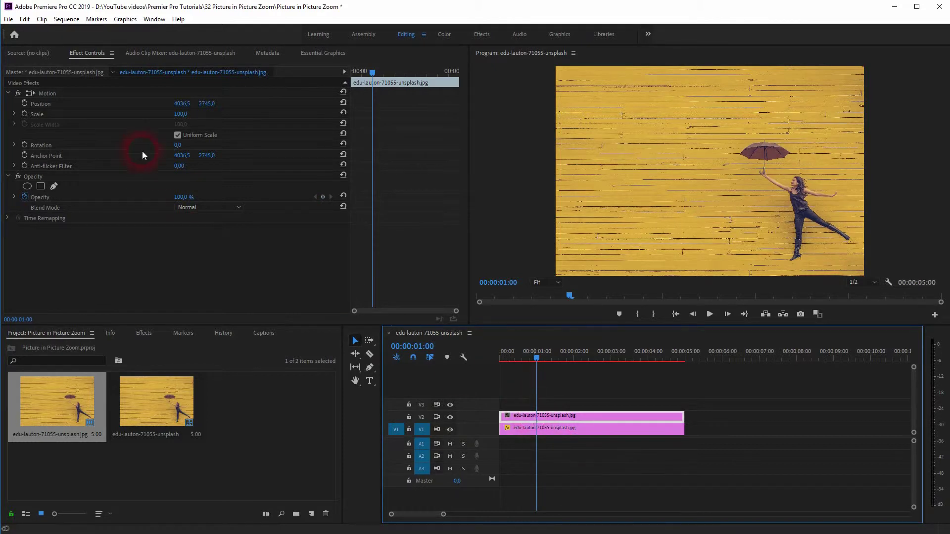
pyautogui.click(24, 102)
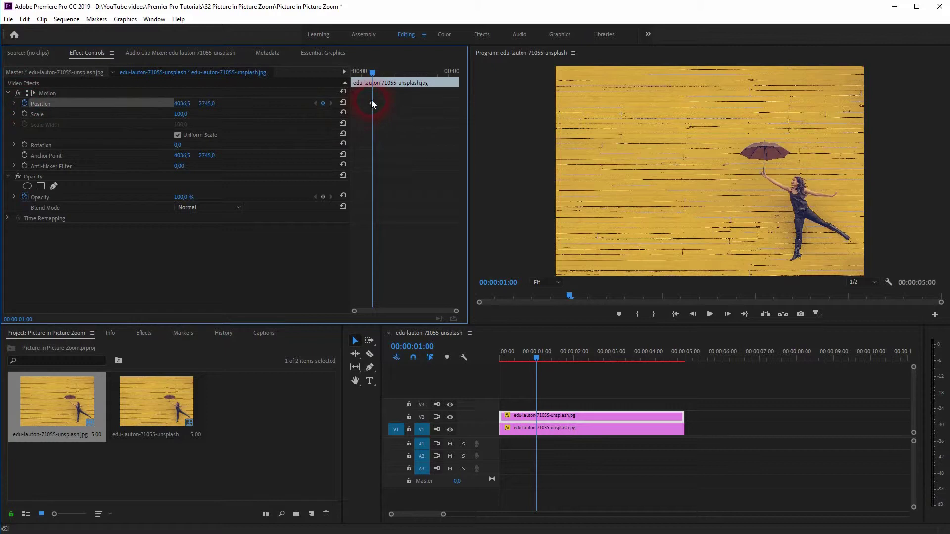
pyautogui.click(550, 428)
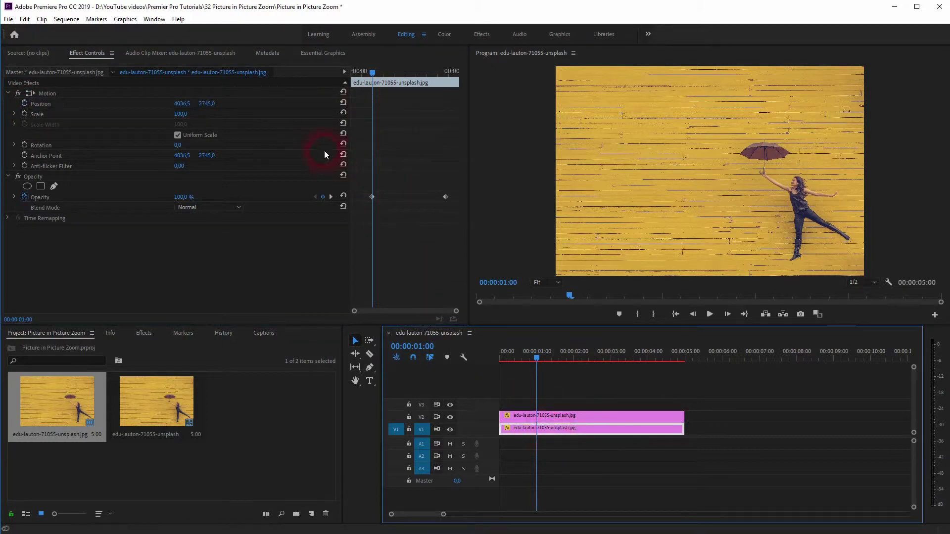
pyautogui.click(332, 196)
pyautogui.click(551, 415)
pyautogui.click(324, 104)
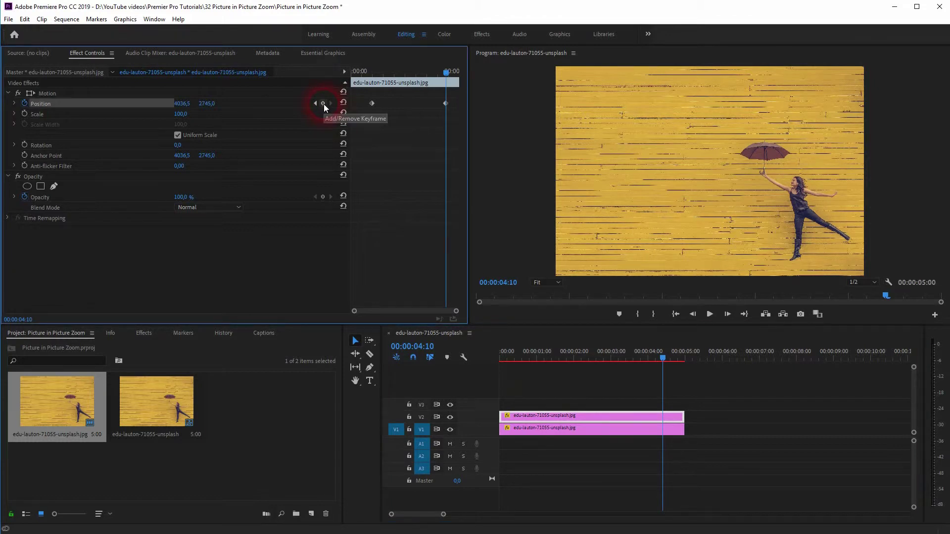
pyautogui.click(441, 302)
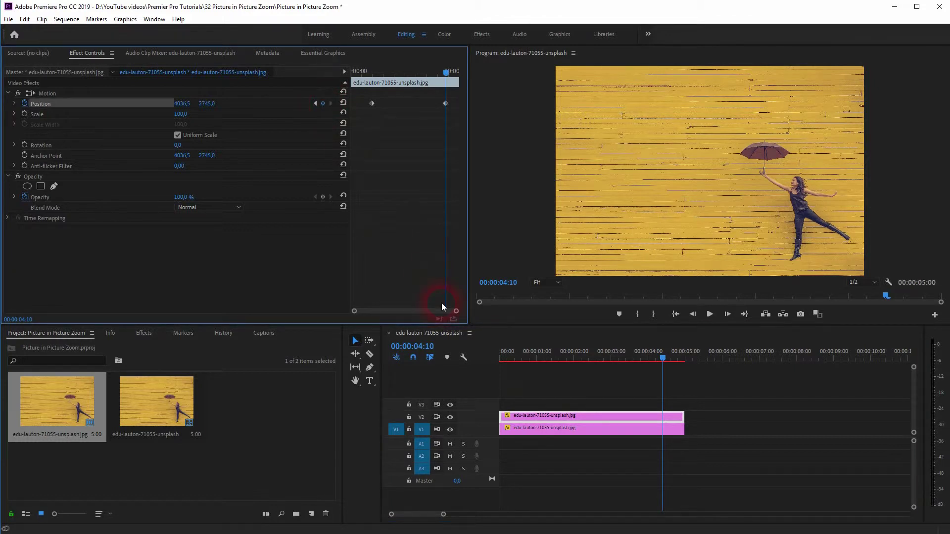
pyautogui.click(659, 356)
pyautogui.press('Home')
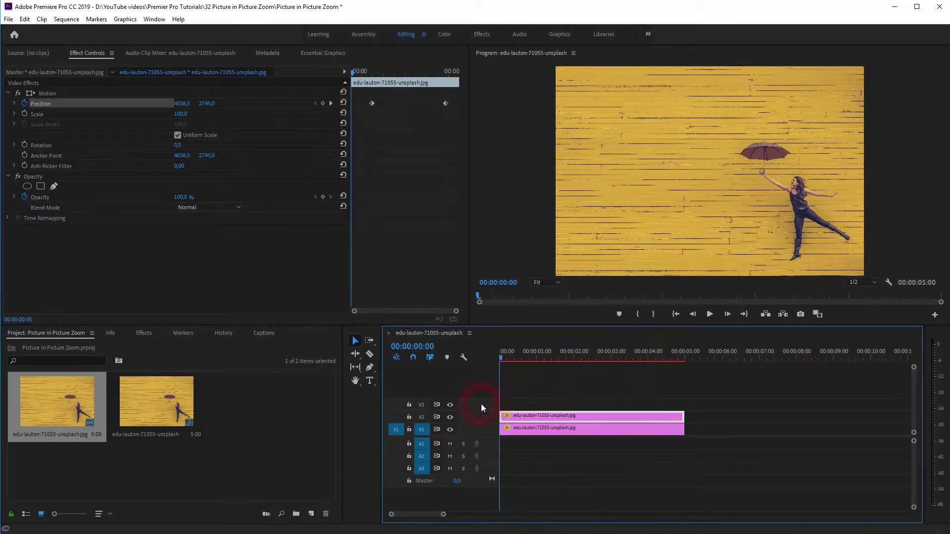
# Search the Effects panel for 'crop' and drag the Crop effect onto the V2 photo copy.
pyautogui.click(142, 332)
pyautogui.click(69, 347)
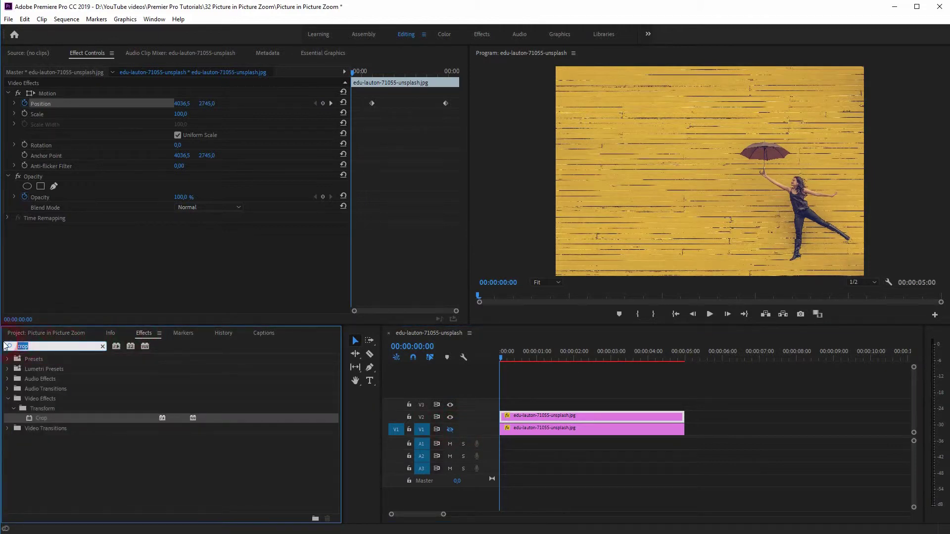
pyautogui.press('BackSpace')
pyautogui.write('p')
pyautogui.click(55, 398)
pyautogui.moveTo(41, 417); pyautogui.dragTo(590, 415)
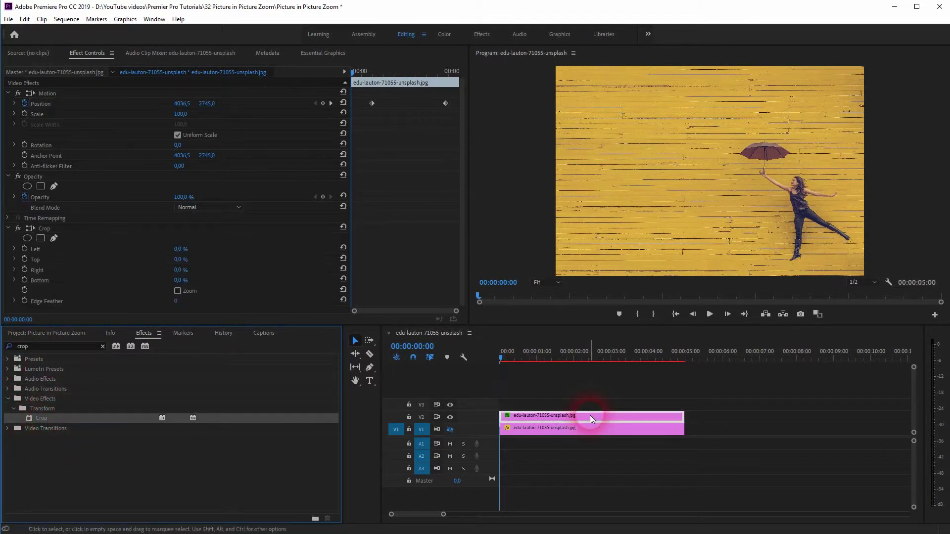
pyautogui.click(45, 229)
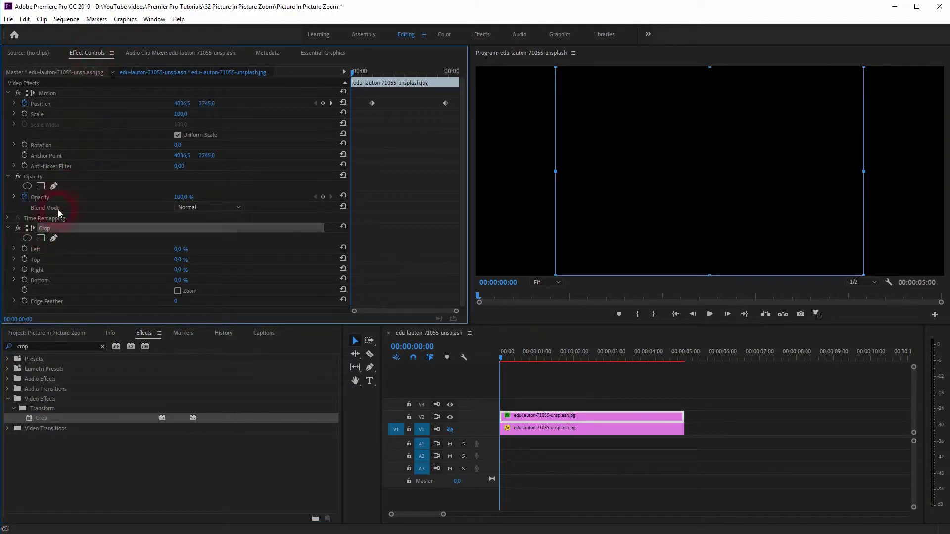
pyautogui.click(35, 251)
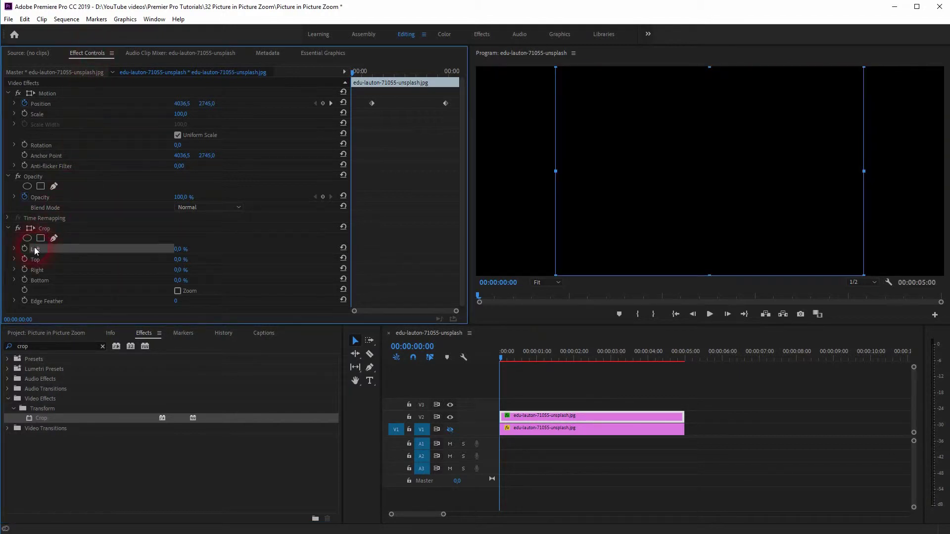
pyautogui.click(520, 428)
pyautogui.click(533, 414)
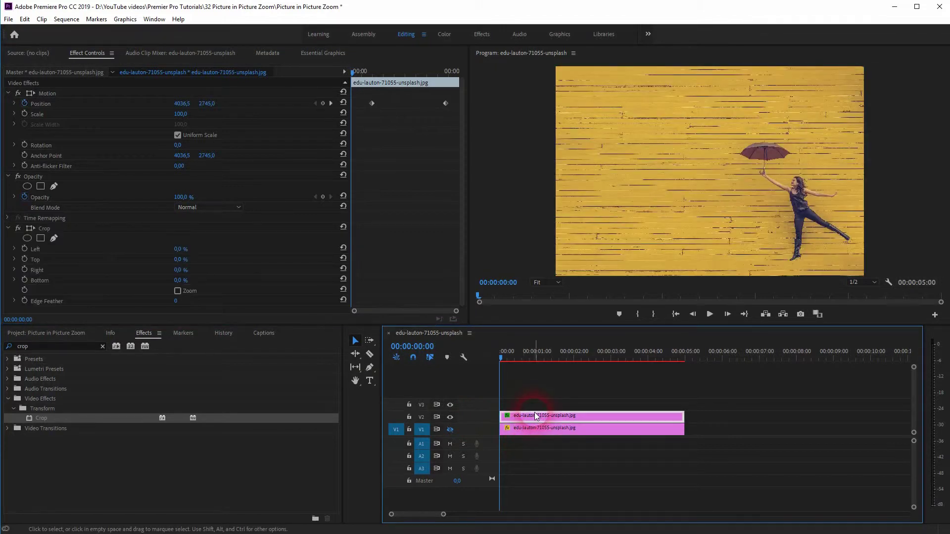
# Set the V2 copy's Crop to Left 57%, Top 31%, Right 2% and Bottom 4%.
pyautogui.moveTo(184, 251); pyautogui.dragTo(211, 252)
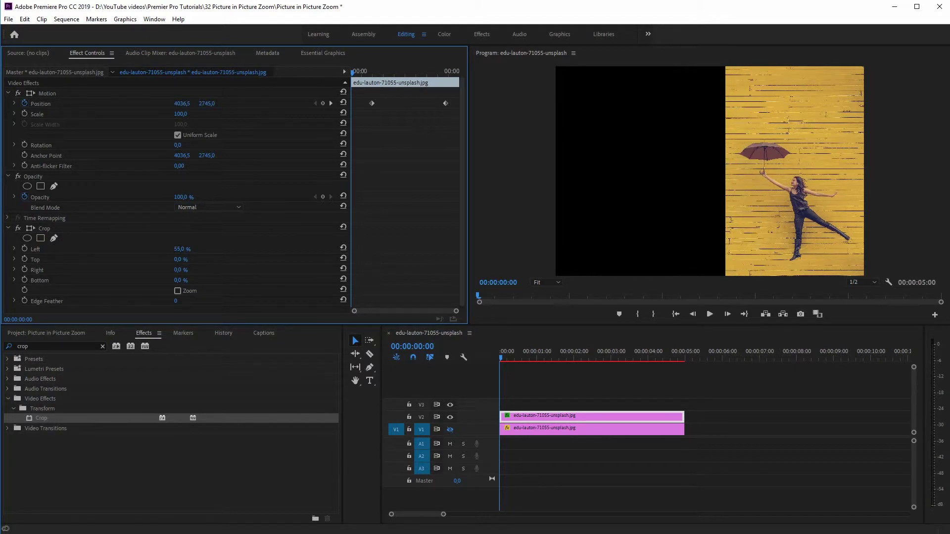
pyautogui.moveTo(180, 259); pyautogui.dragTo(195, 260)
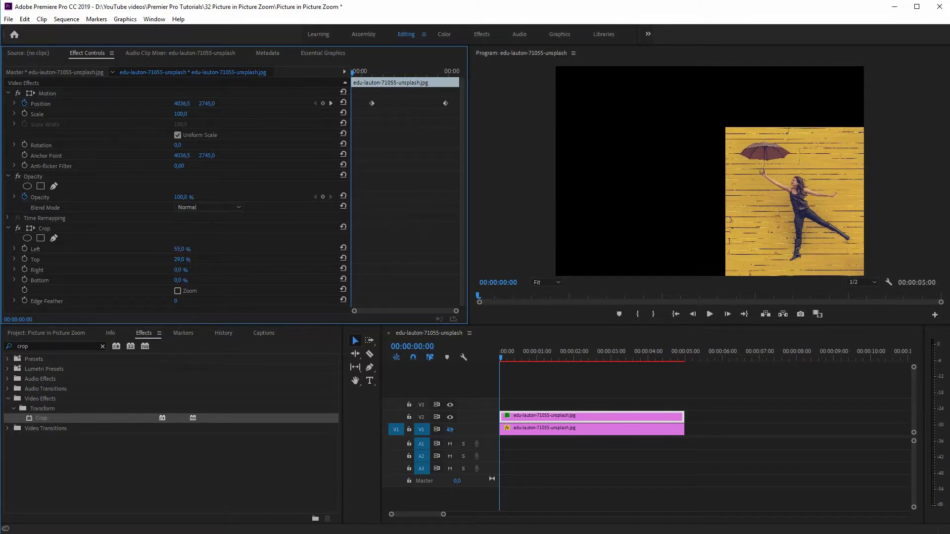
pyautogui.moveTo(181, 270); pyautogui.dragTo(189, 272)
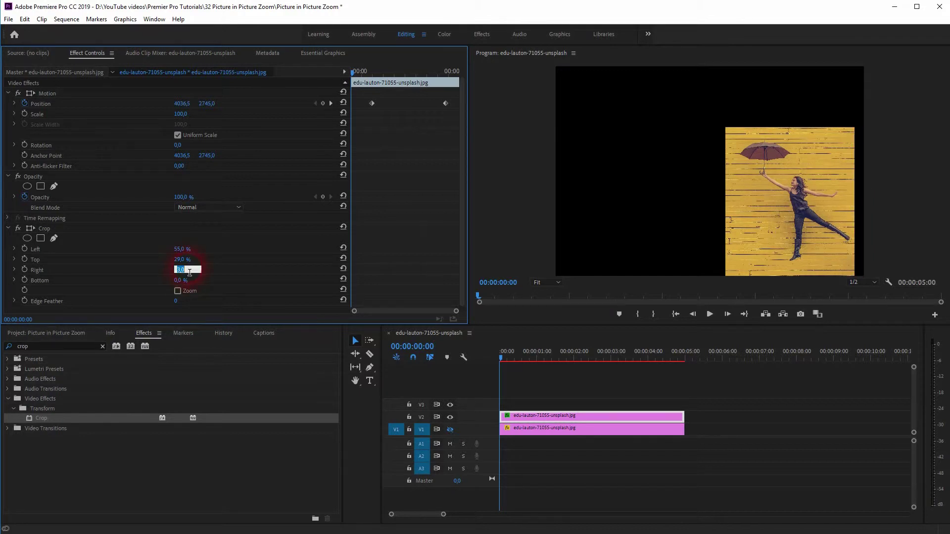
pyautogui.press('Down')
pyautogui.click(181, 280)
pyautogui.press('Up')
pyautogui.press('Up')
pyautogui.press('Up')
pyautogui.press('Up')
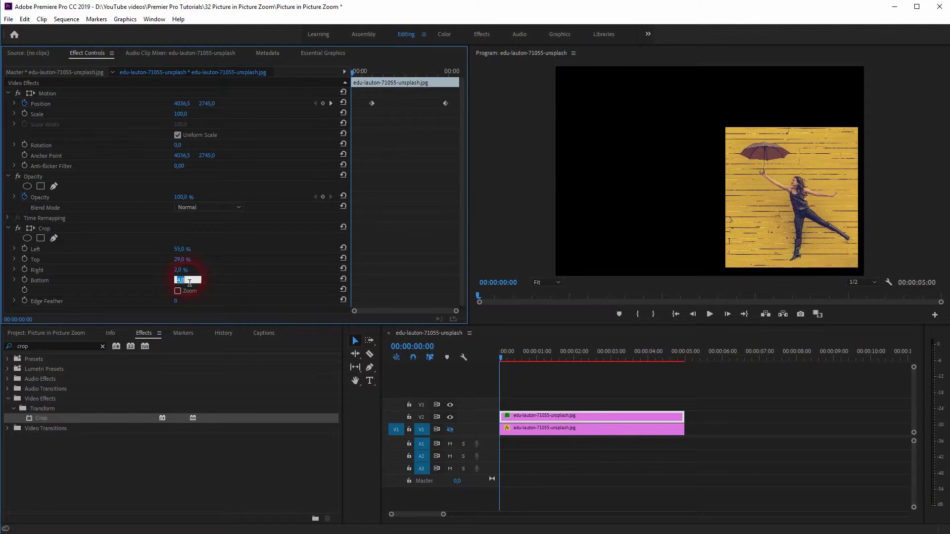
pyautogui.click(187, 260)
pyautogui.press('Up')
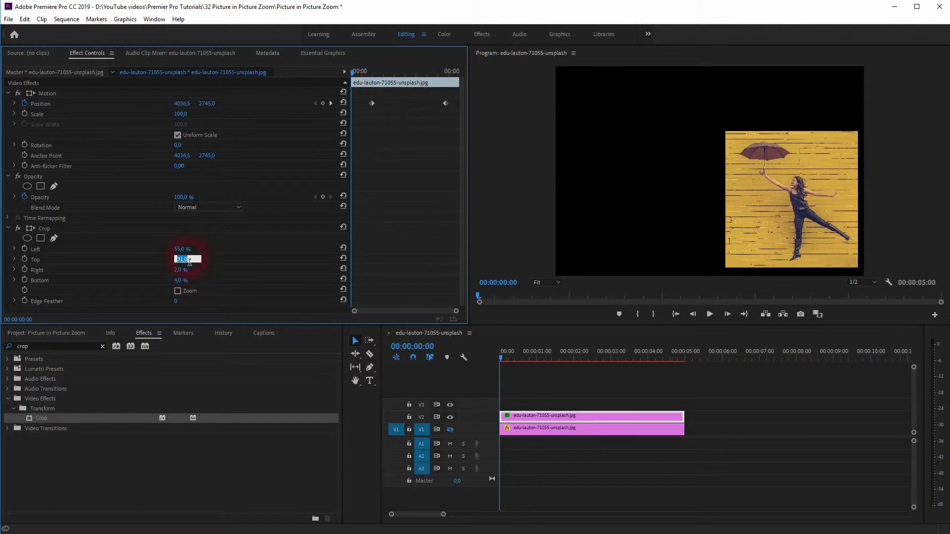
pyautogui.click(188, 251)
pyautogui.press('Up')
pyautogui.press('Up')
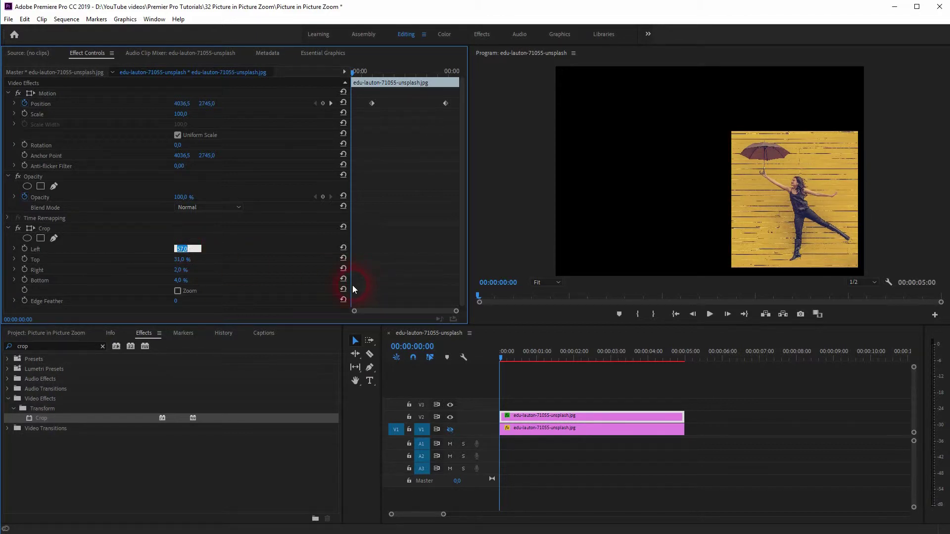
pyautogui.click(499, 357)
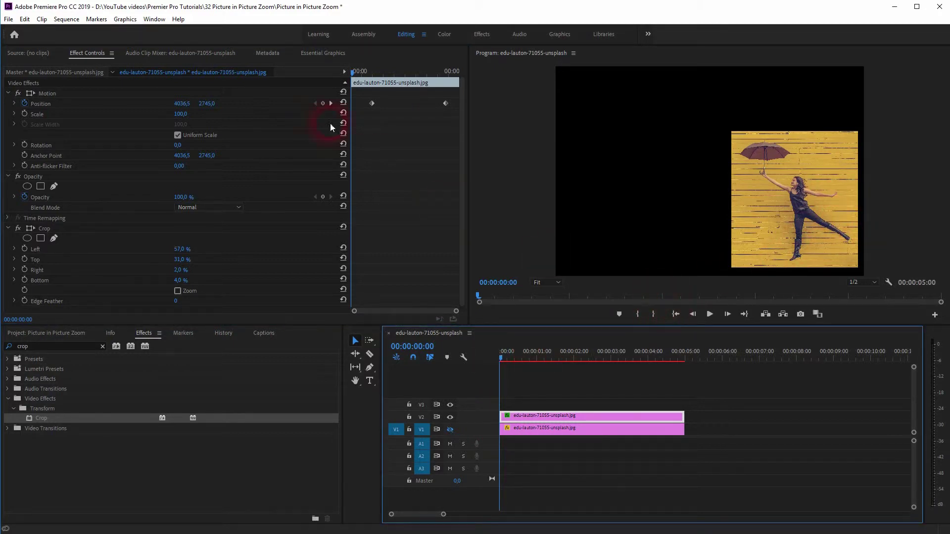
# Set the inset's 00:00:04:10 Position keyframe to 2000, 2092, then return to the start.
pyautogui.click(331, 103)
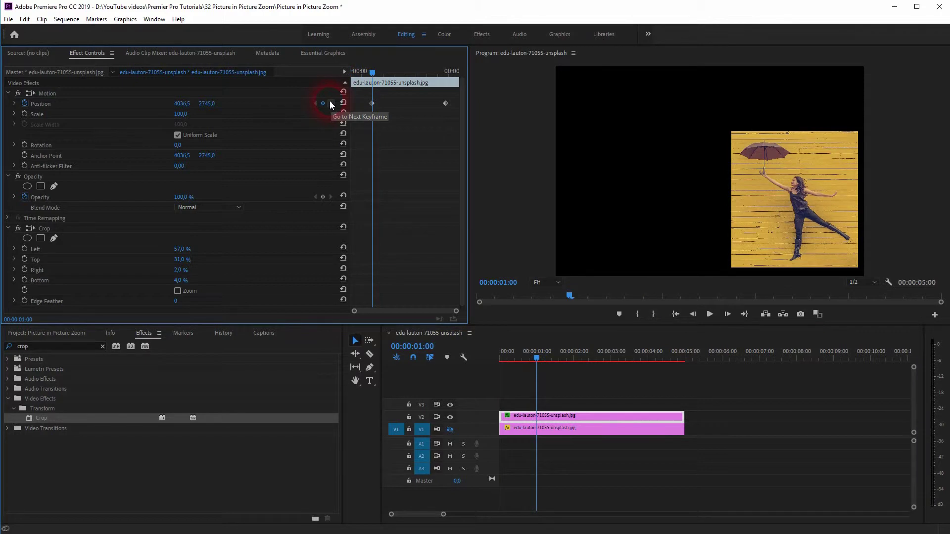
pyautogui.click(343, 103)
pyautogui.click(332, 103)
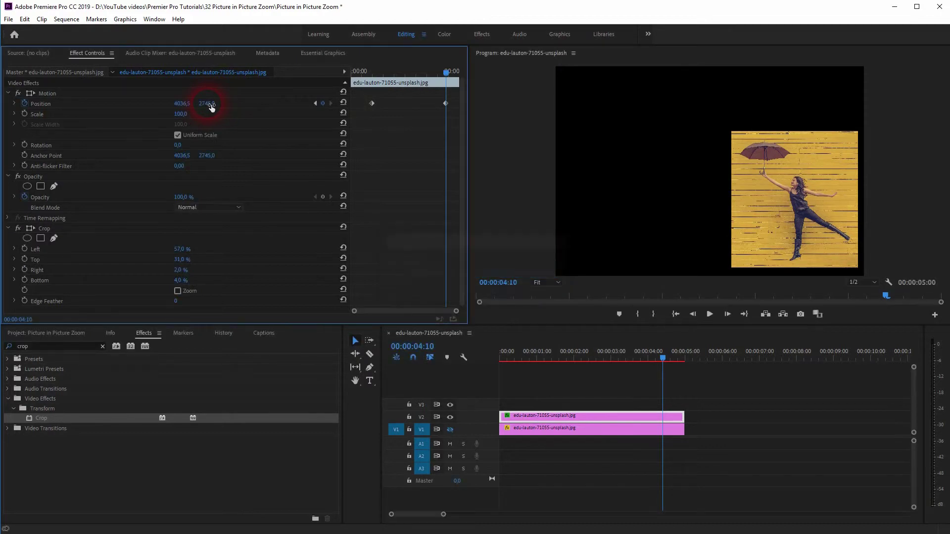
pyautogui.moveTo(212, 107); pyautogui.dragTo(28, 107)
pyautogui.click(180, 103)
pyautogui.write('2000')
pyautogui.press('Return')
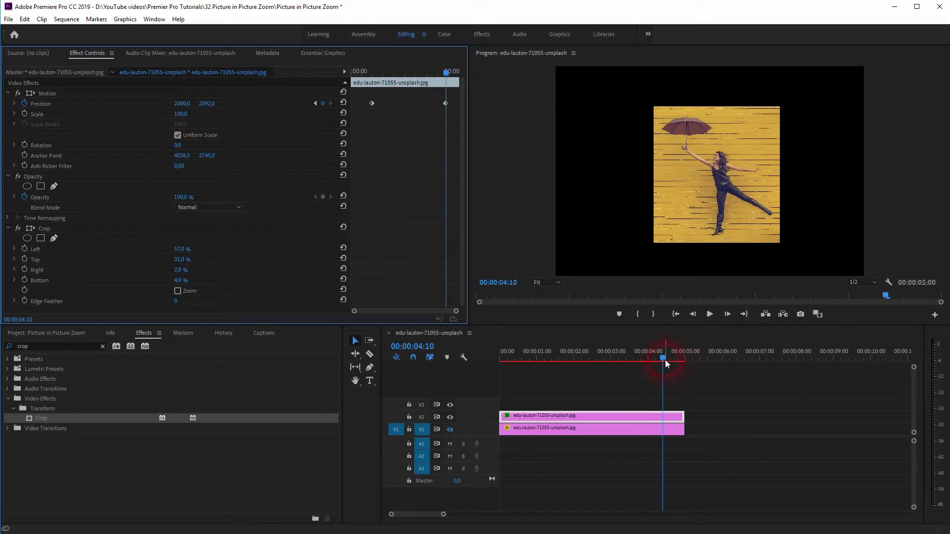
pyautogui.moveTo(662, 361); pyautogui.dragTo(465, 378)
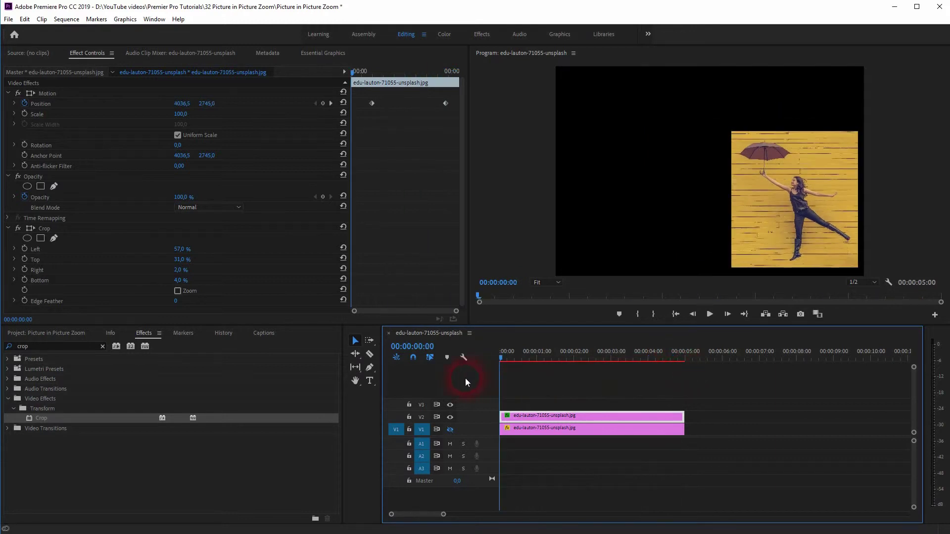
pyautogui.click(450, 429)
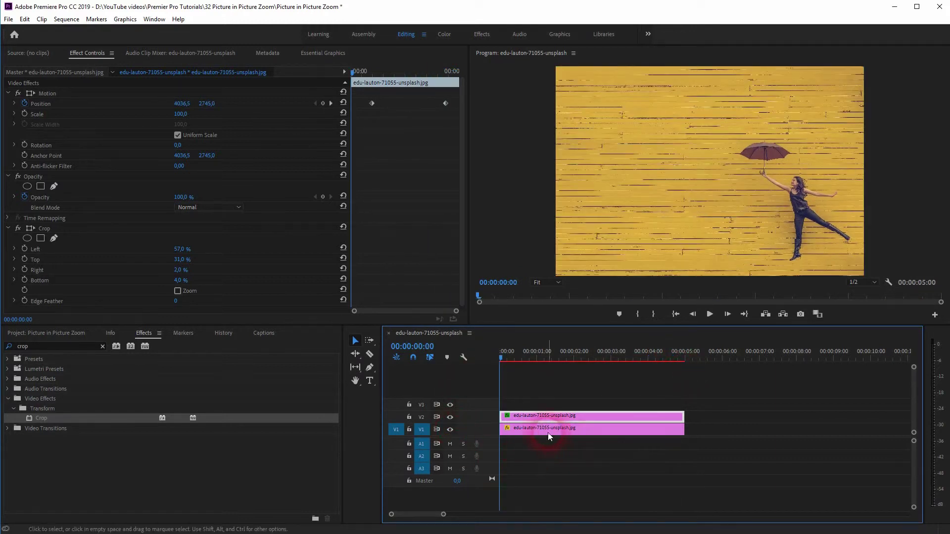
pyautogui.moveTo(502, 358); pyautogui.dragTo(686, 376)
pyautogui.press('Home')
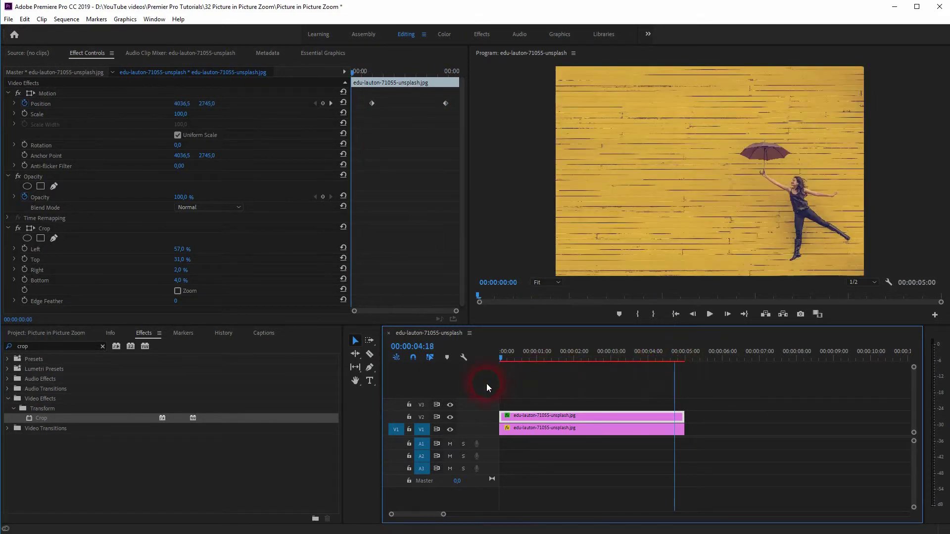
pyautogui.click(450, 429)
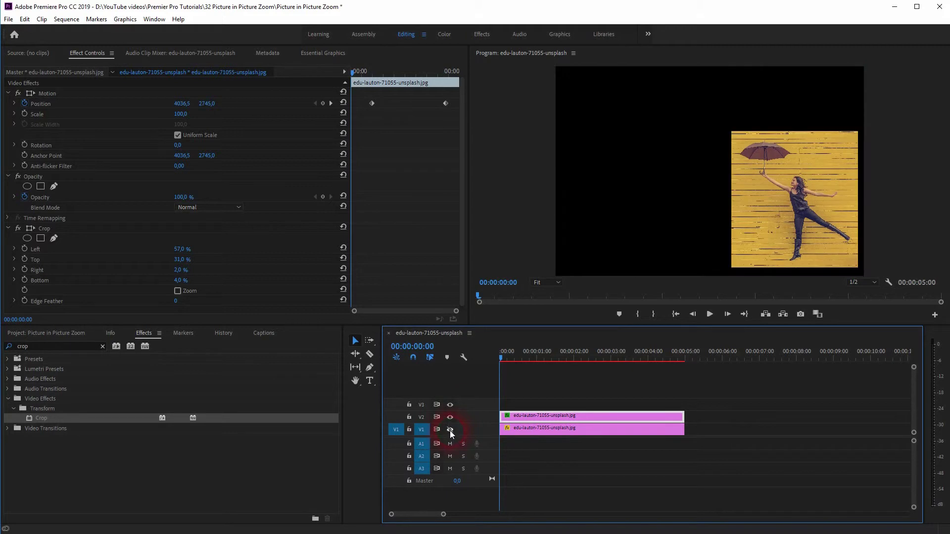
pyautogui.click(329, 104)
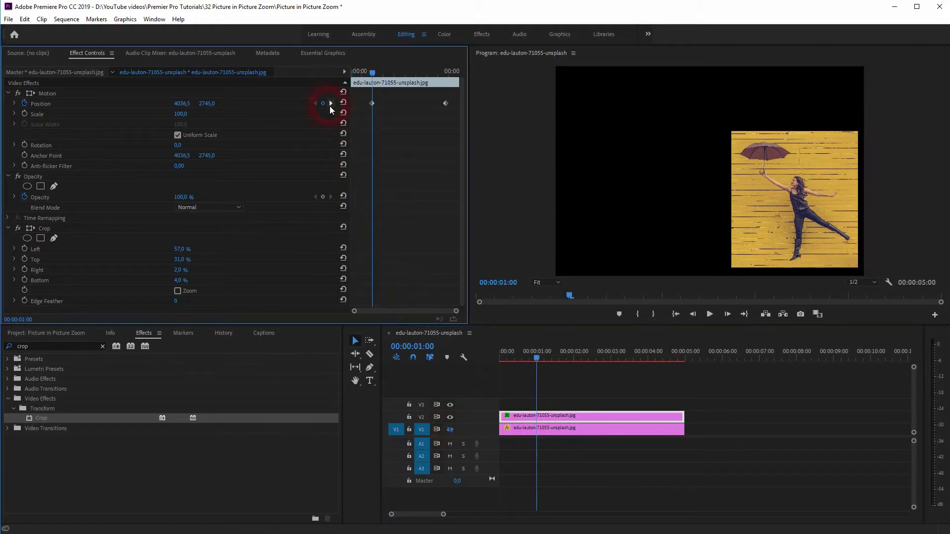
# Enable Scale keyframing and set Scale to 150 at the 00:00:04:10 keyframe.
pyautogui.click(25, 114)
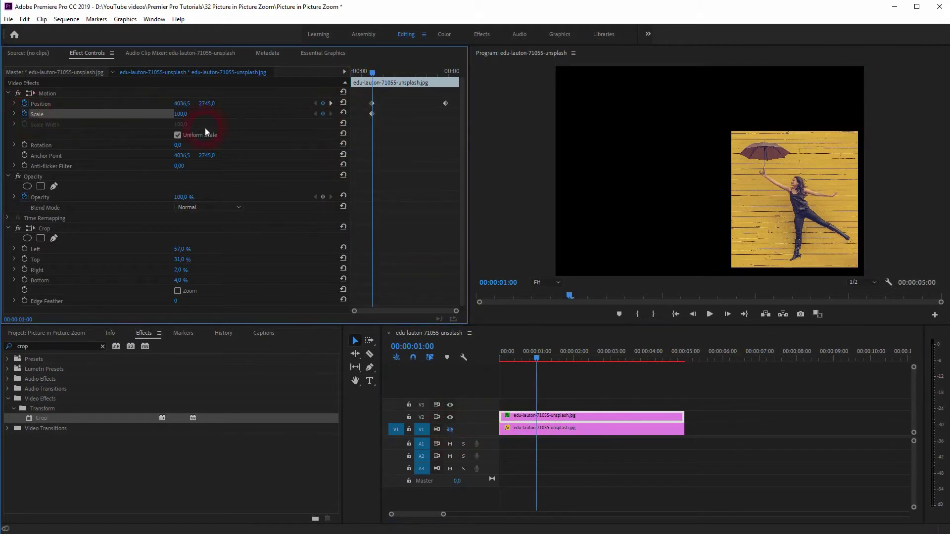
pyautogui.click(330, 103)
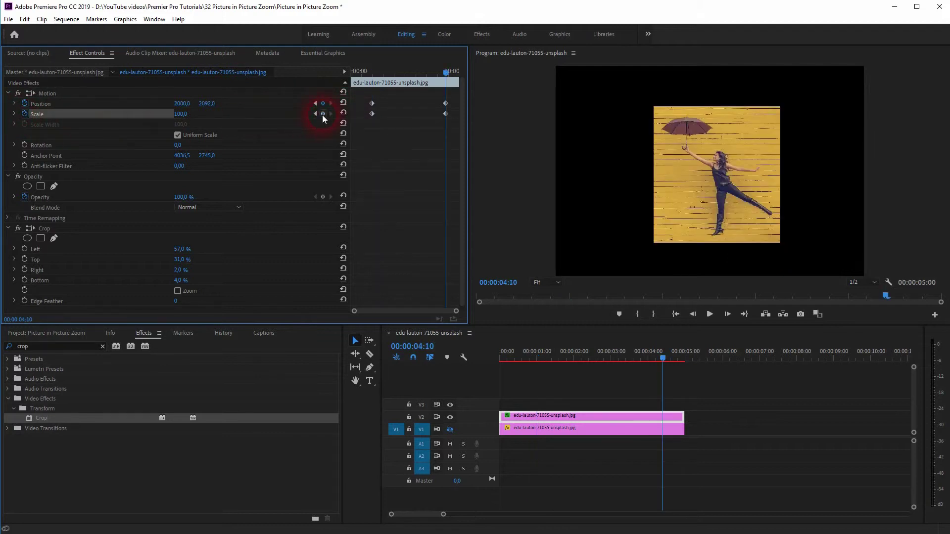
pyautogui.click(188, 115)
pyautogui.write('150')
pyautogui.click(191, 115)
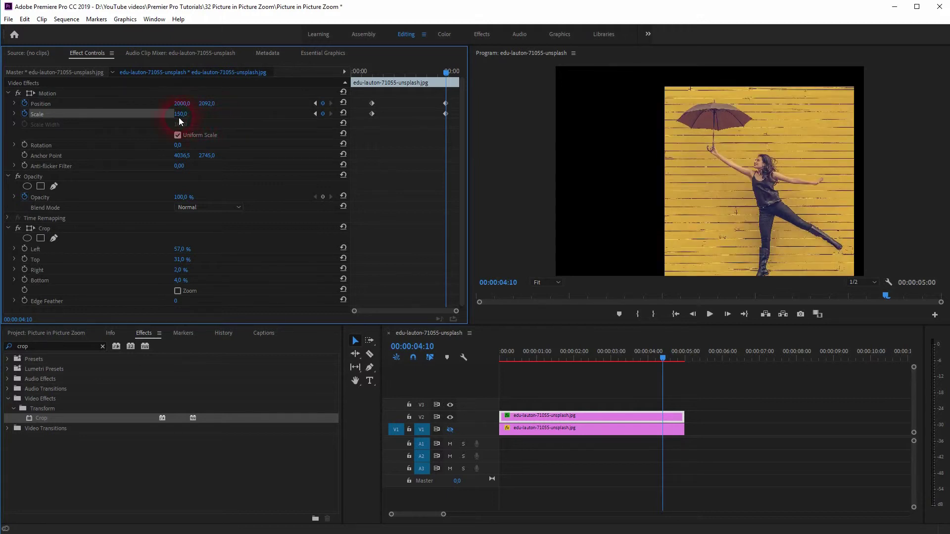
# Move the inset's 4:10 Position to 800, 1605 and scrub to preview the zoom.
pyautogui.moveTo(209, 107); pyautogui.dragTo(184, 104)
pyautogui.click(182, 104)
pyautogui.write('1500')
pyautogui.press('Return')
pyautogui.write('1000')
pyautogui.press('Return')
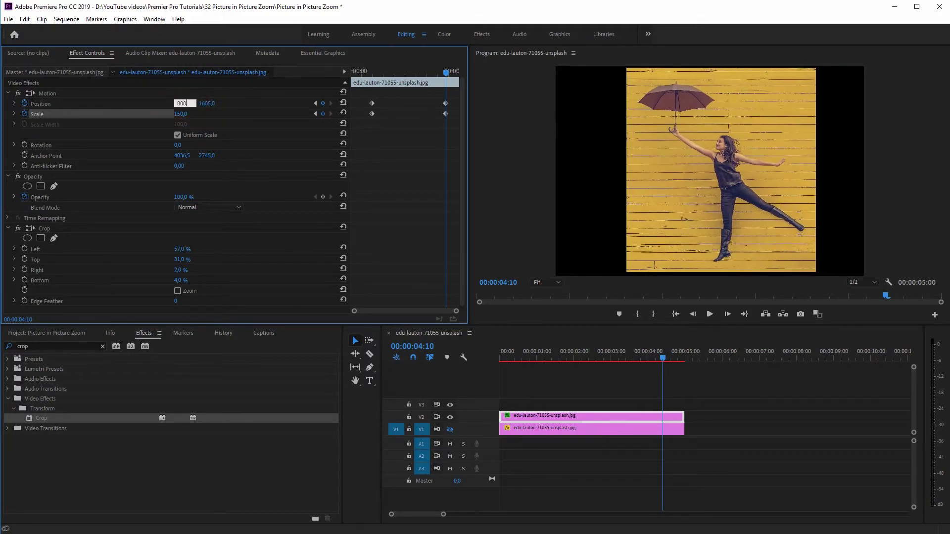
pyautogui.press('Return')
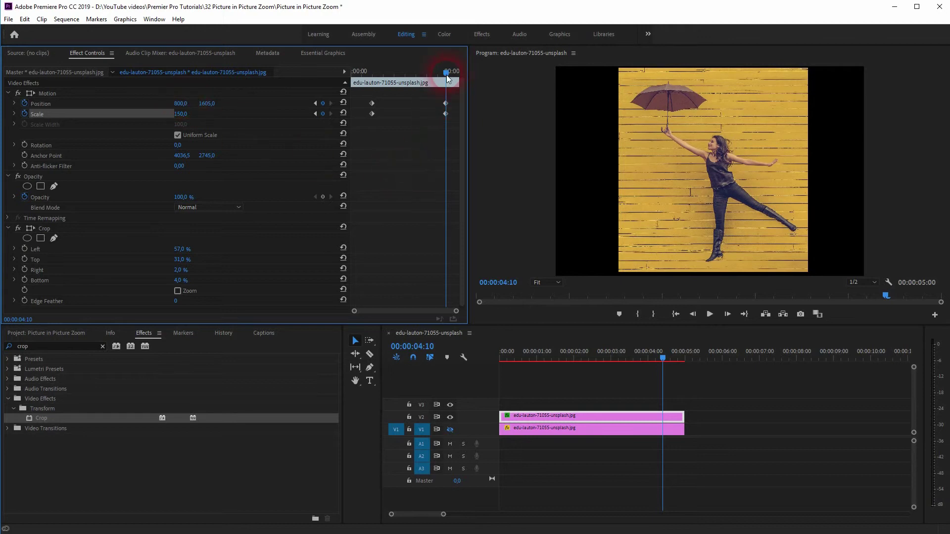
pyautogui.moveTo(446, 76); pyautogui.dragTo(340, 130)
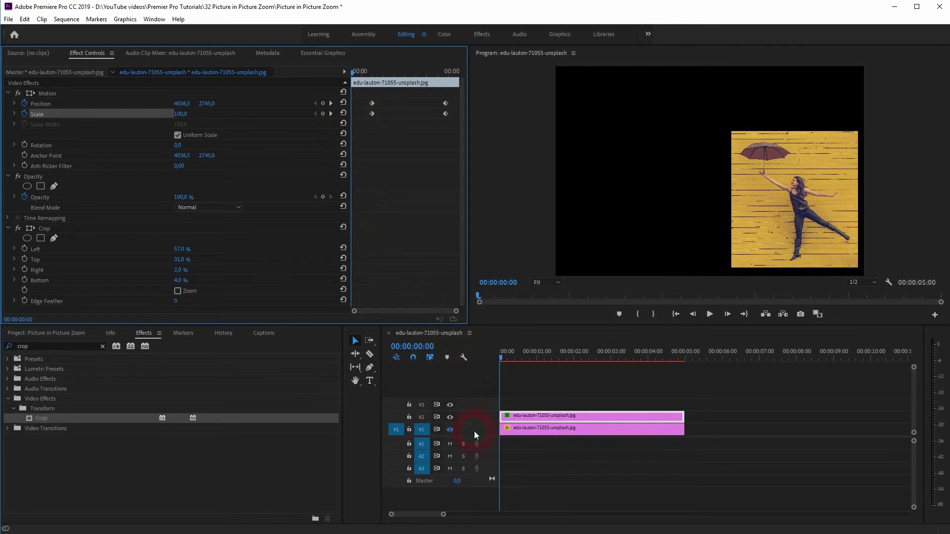
# Turn V1's track output back on and scrub to preview the inset over the background.
pyautogui.click(448, 430)
pyautogui.click(500, 359)
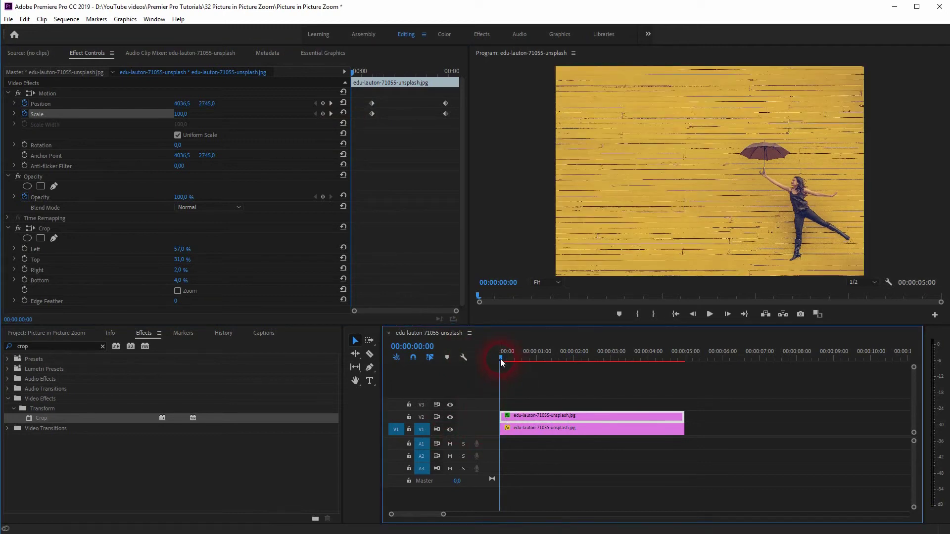
pyautogui.moveTo(500, 358); pyautogui.dragTo(458, 404)
# Run Sequence > Render In to Out, then play the rendered sequence from the start.
pyautogui.click(66, 18)
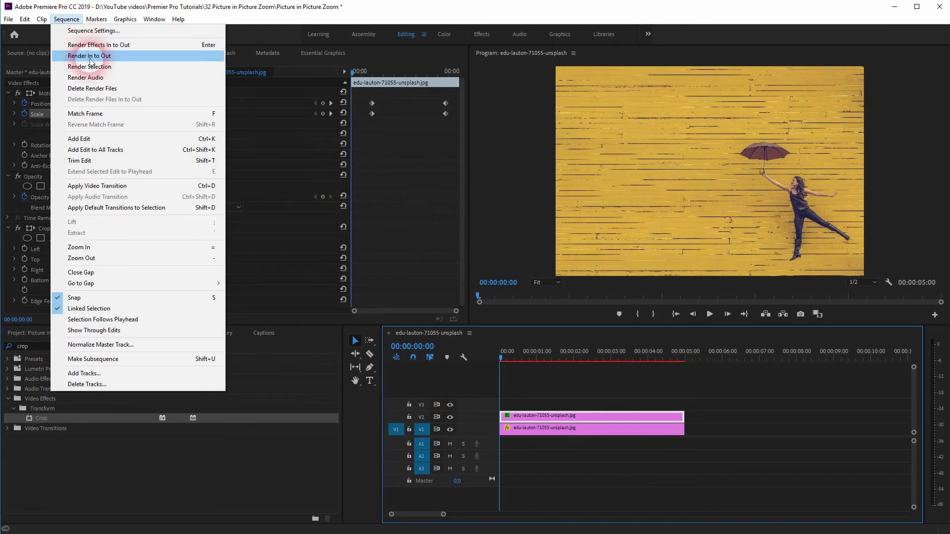
pyautogui.click(103, 56)
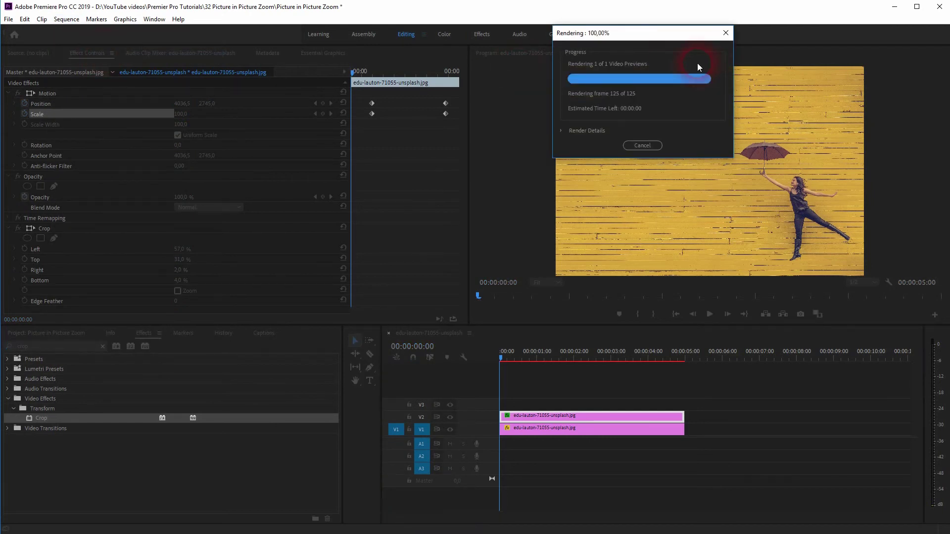
pyautogui.click(504, 361)
pyautogui.press('space')
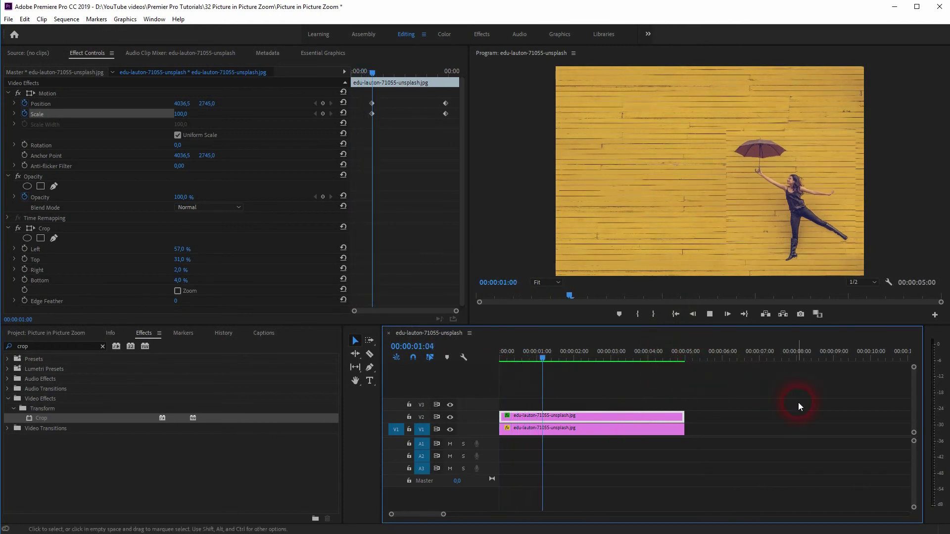